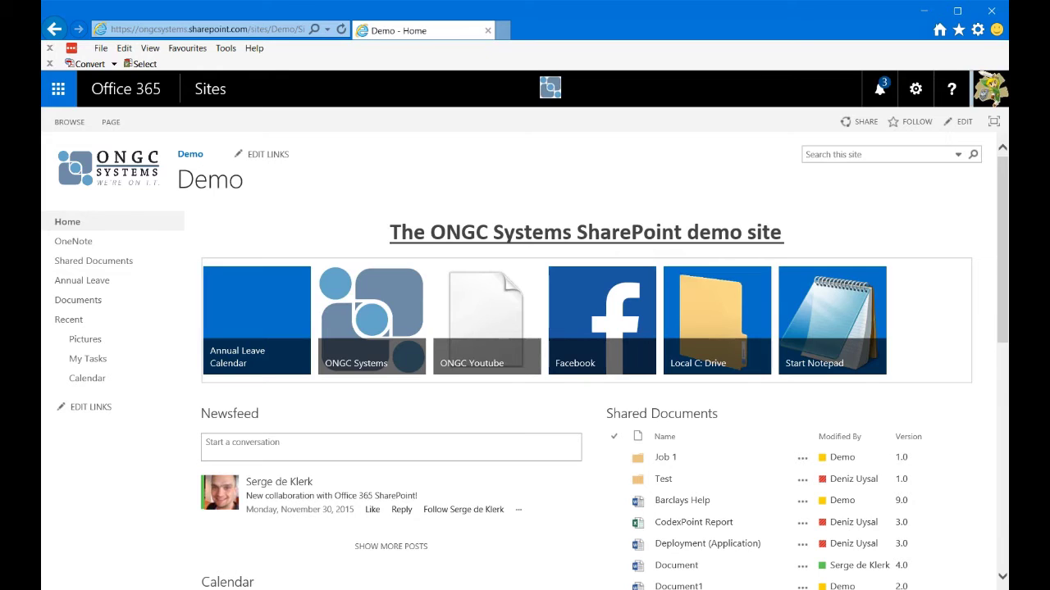
Step: Open the Share dialog for Document in the Shared Documents library
left_click(111, 263)
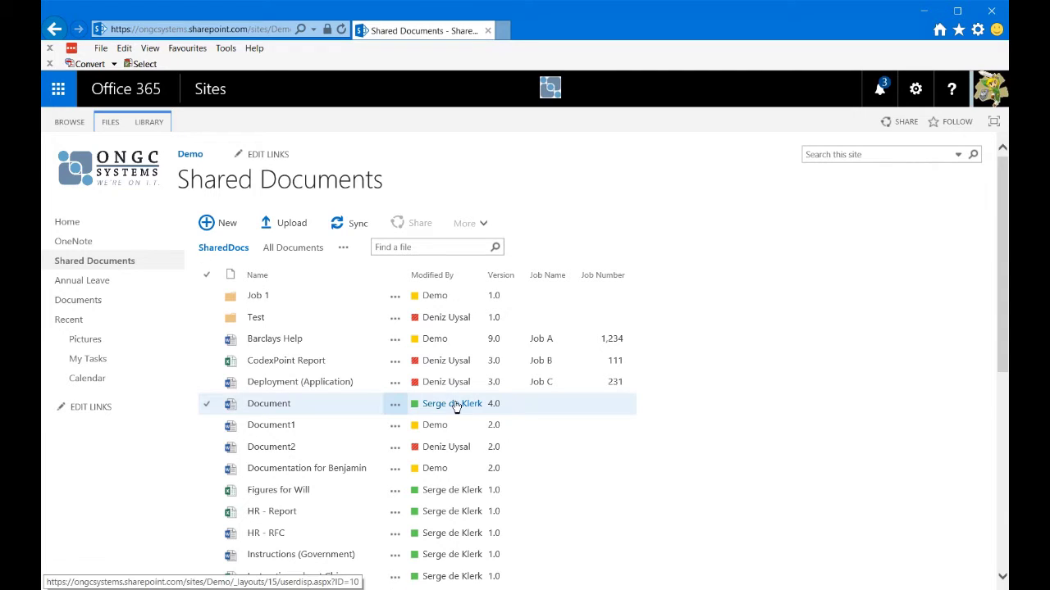
left_click(393, 410)
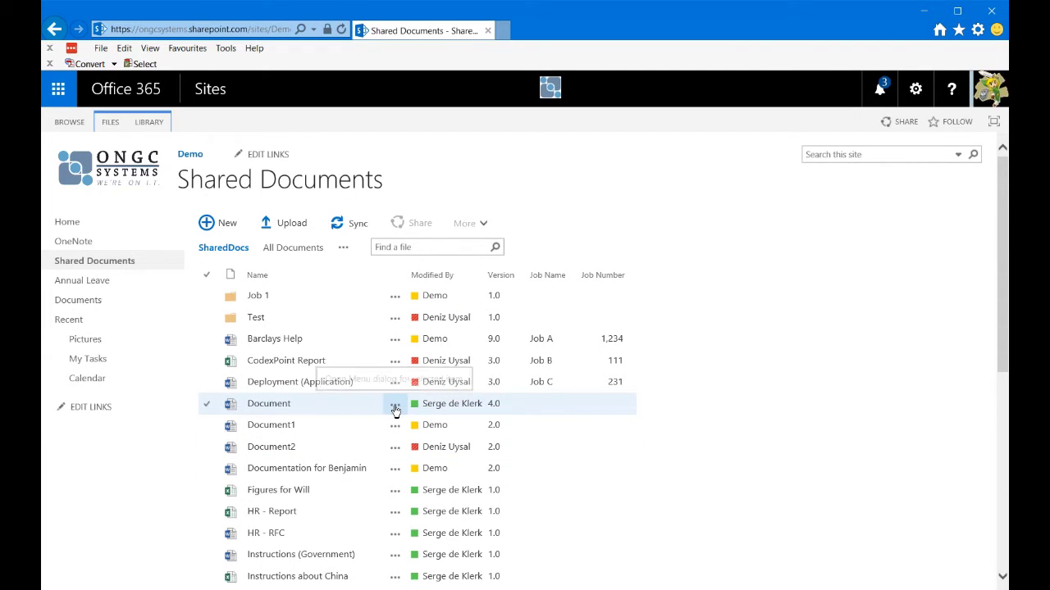
left_click(394, 408)
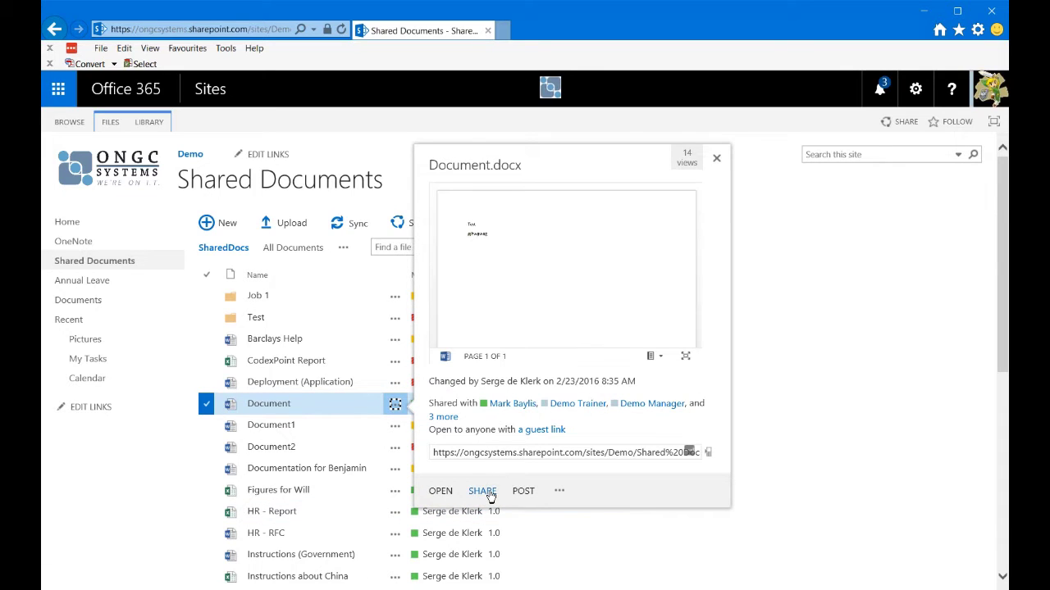
left_click(488, 492)
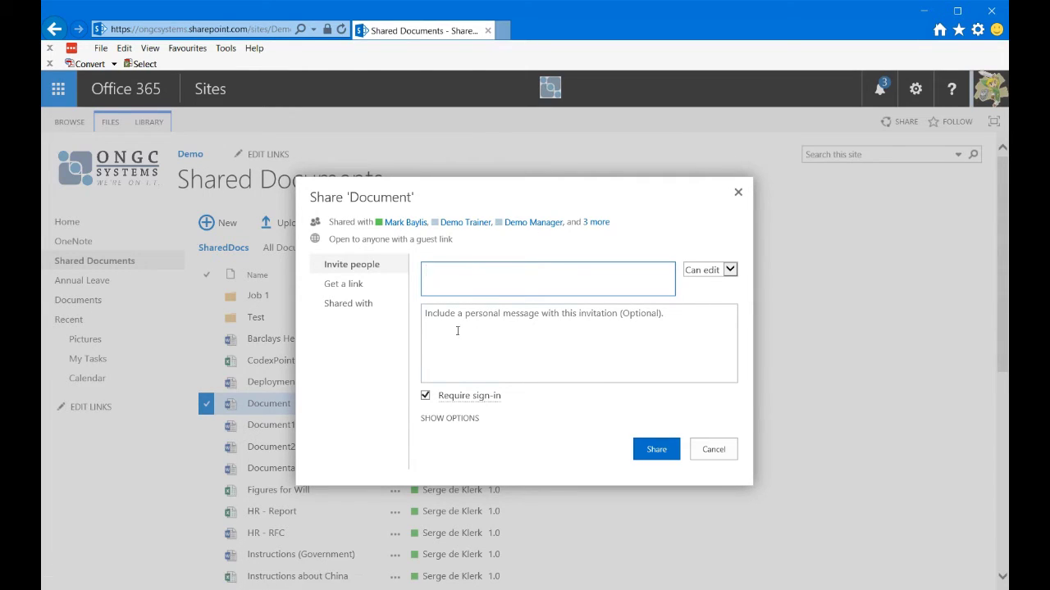
Step: Review the Shared with list of people and groups who can access Document
left_click(358, 305)
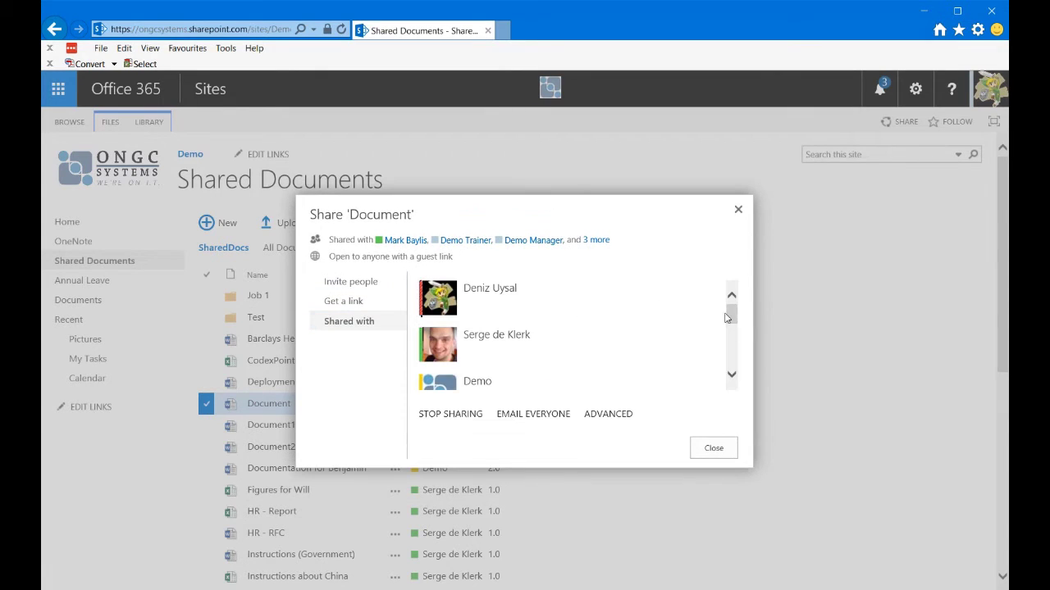
left_click_drag(731, 310, 730, 356)
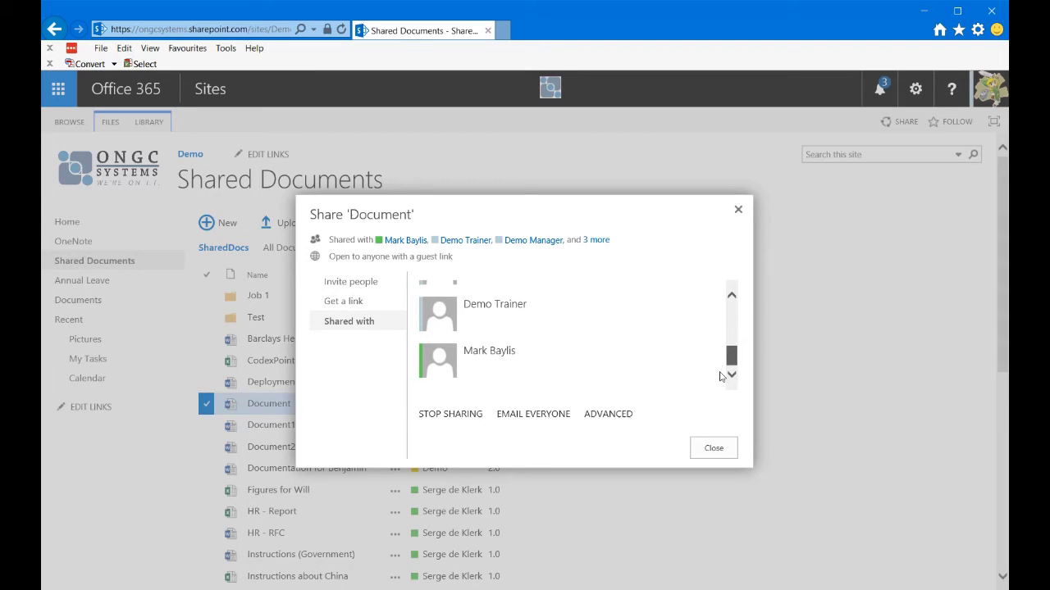
scroll(600, 356, "up", 1)
scroll(585, 342, "up", 1)
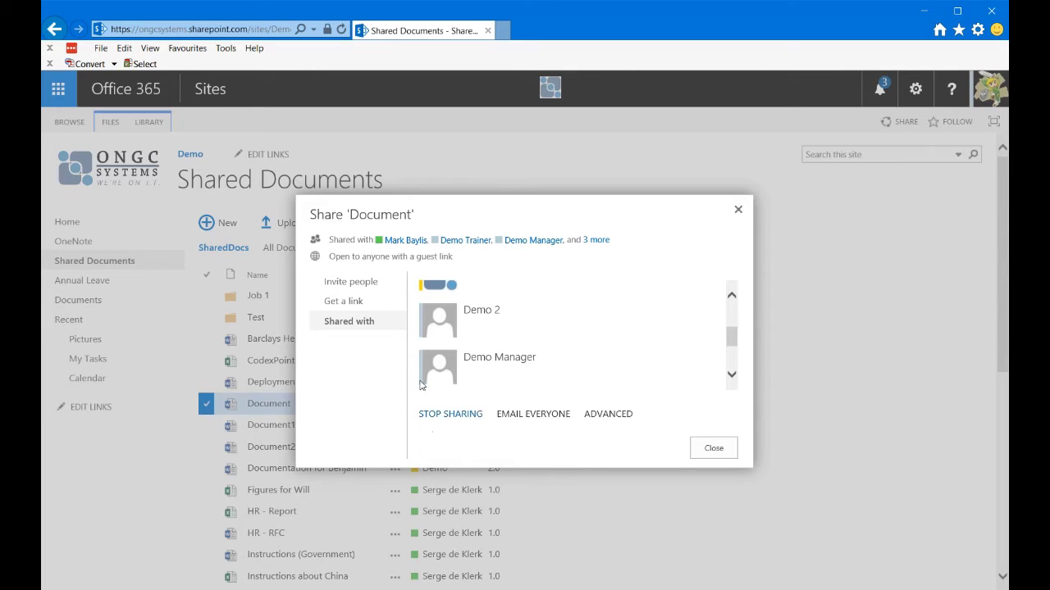
Step: Add Demo as an invitee for Document and set the permission to Can view
left_click(358, 287)
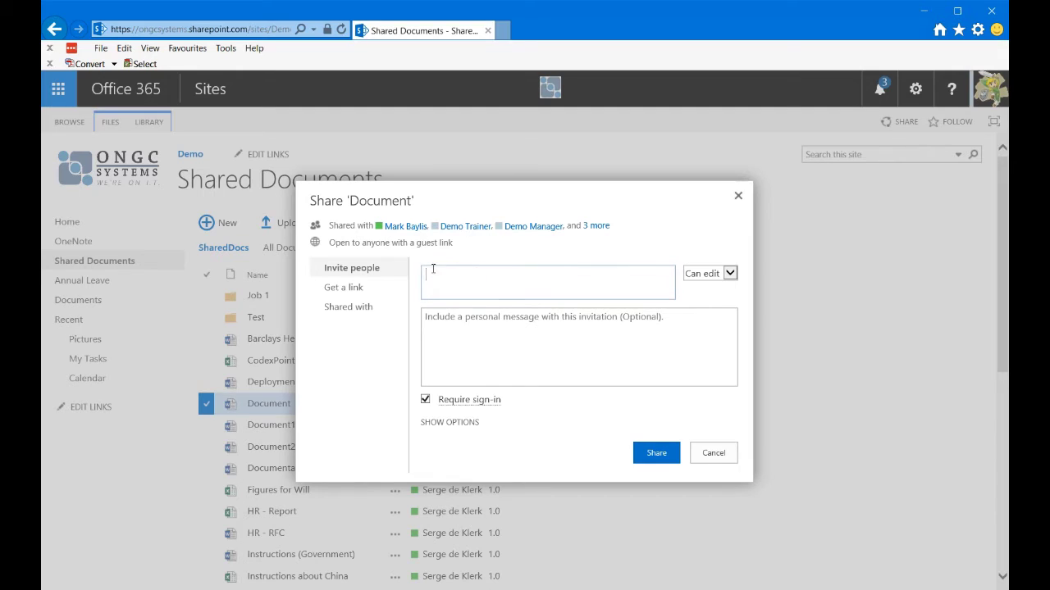
type("demo")
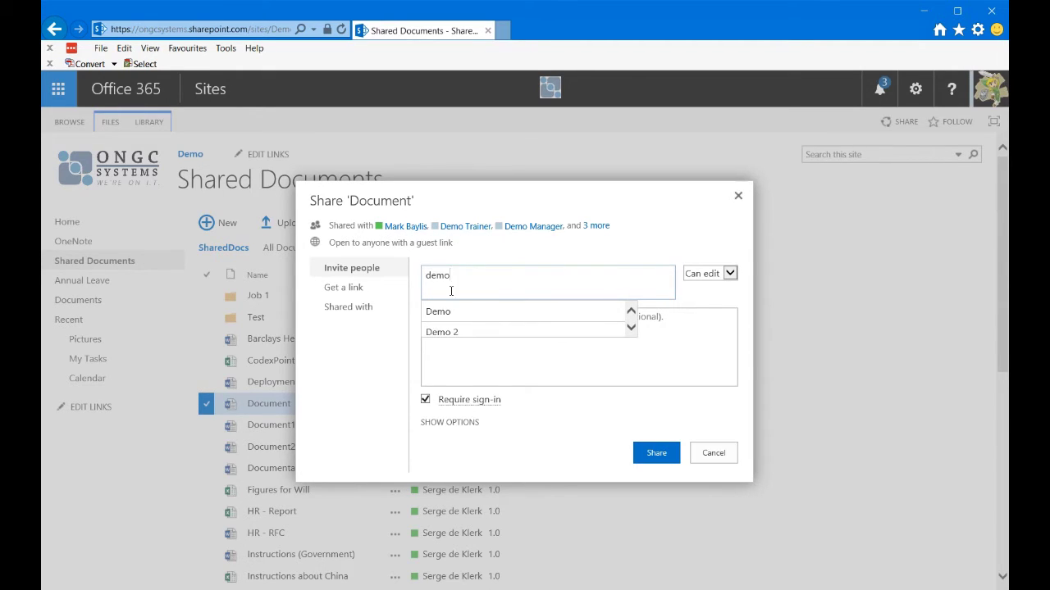
left_click(465, 312)
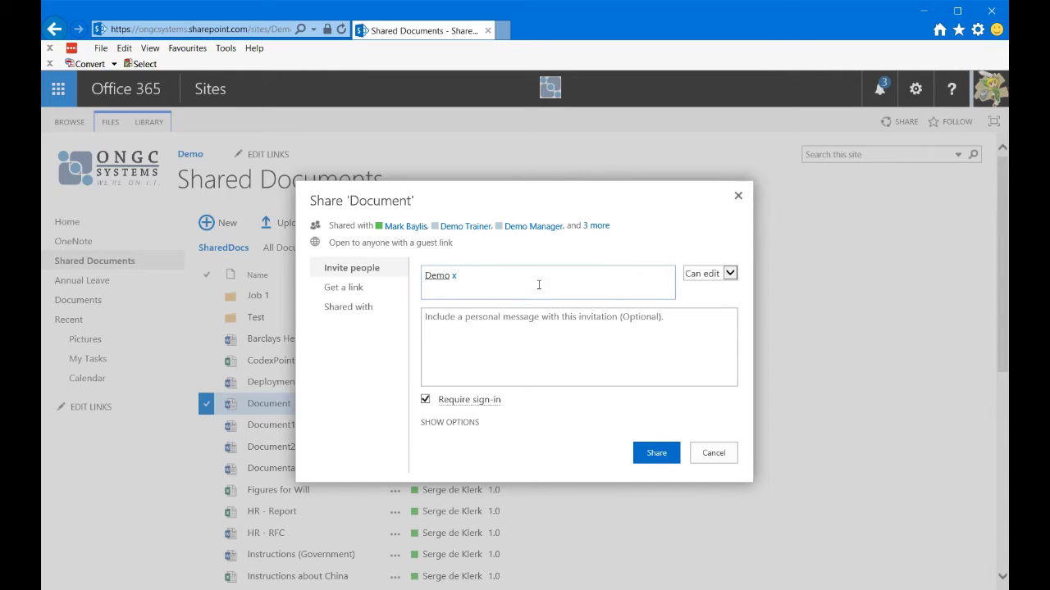
left_click(731, 276)
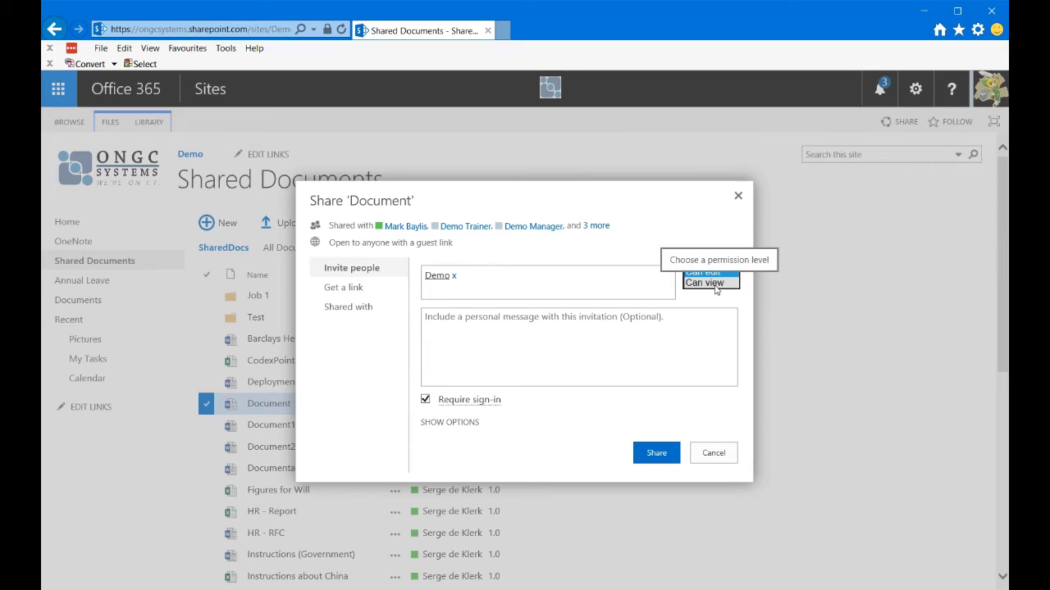
left_click(707, 283)
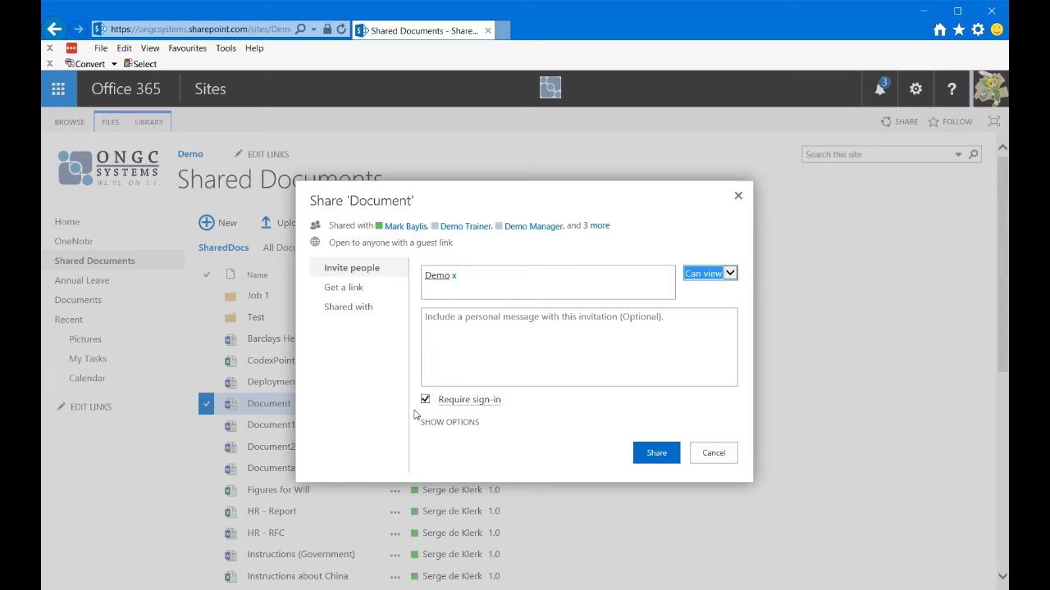
Step: Send Demo an email invitation with the message 'Hi, Please find attached file.'
left_click(472, 425)
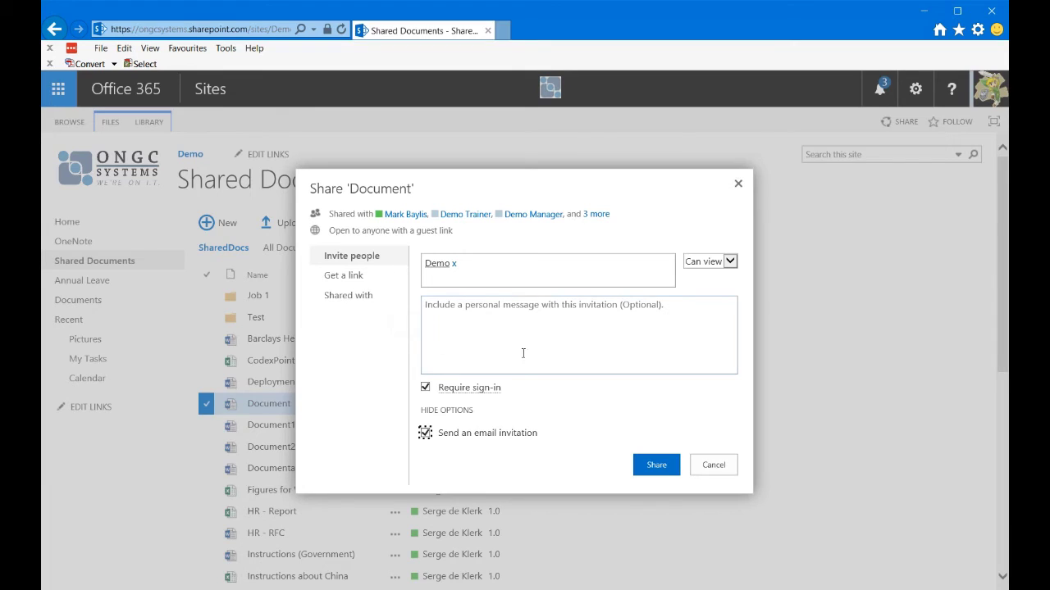
left_click(507, 316)
type("Hi, ")
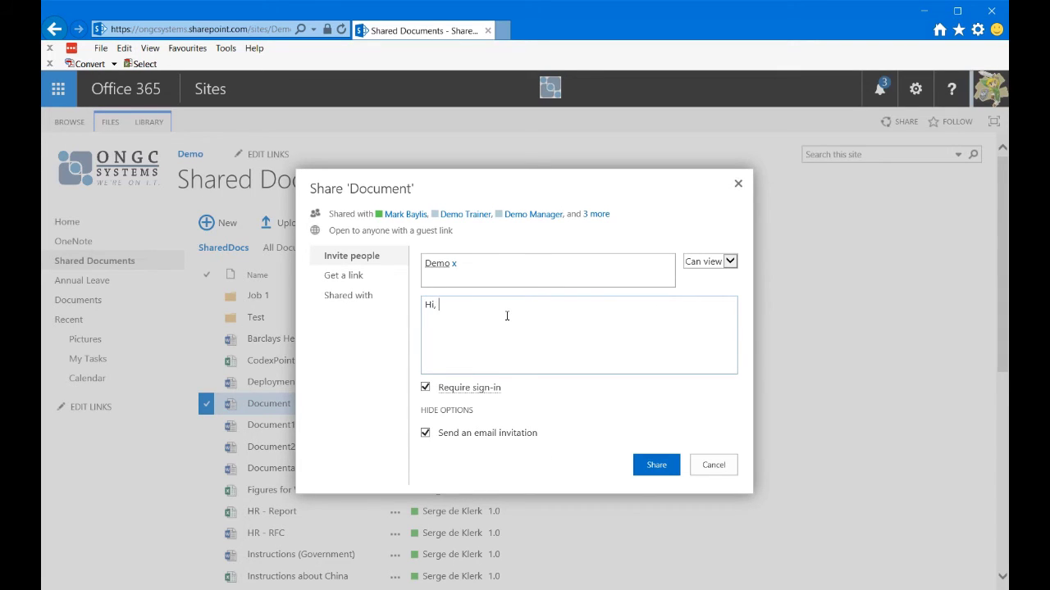
type("Please find attached file.")
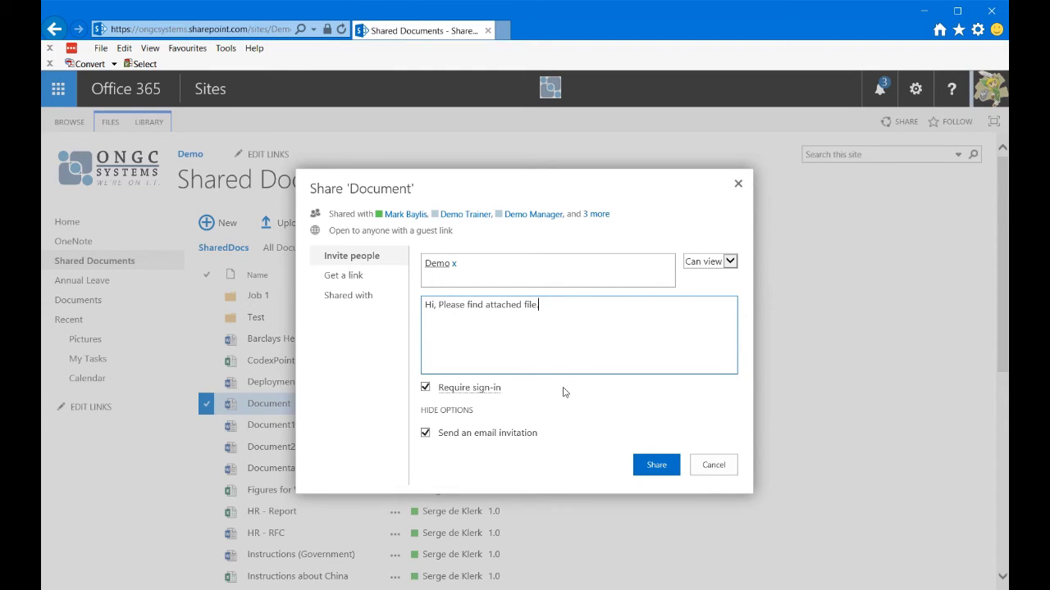
left_click(666, 470)
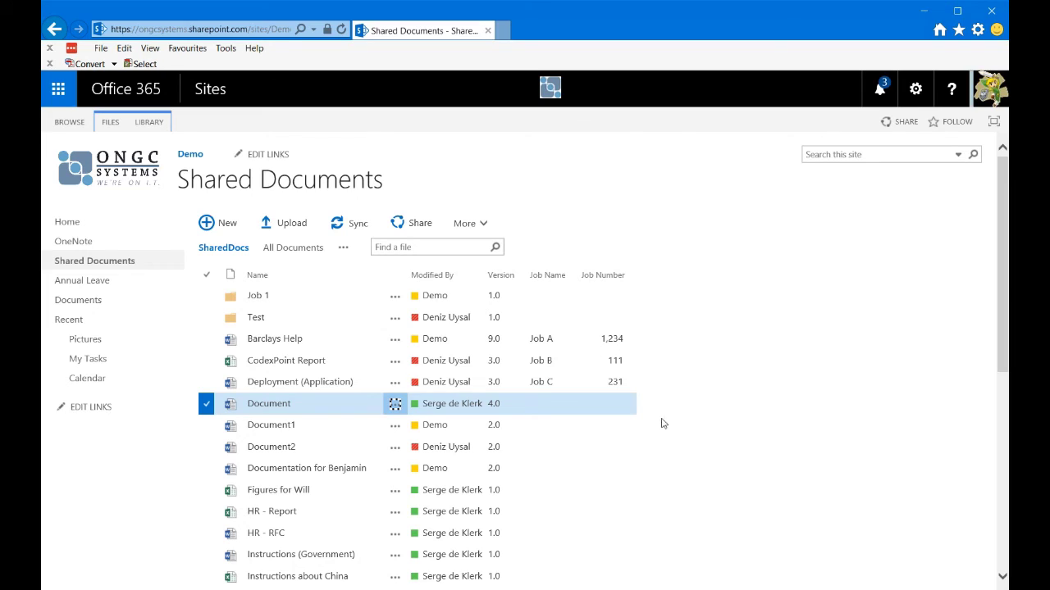
Step: Reopen the Share dialog from Document's right-click menu
right_click(307, 407)
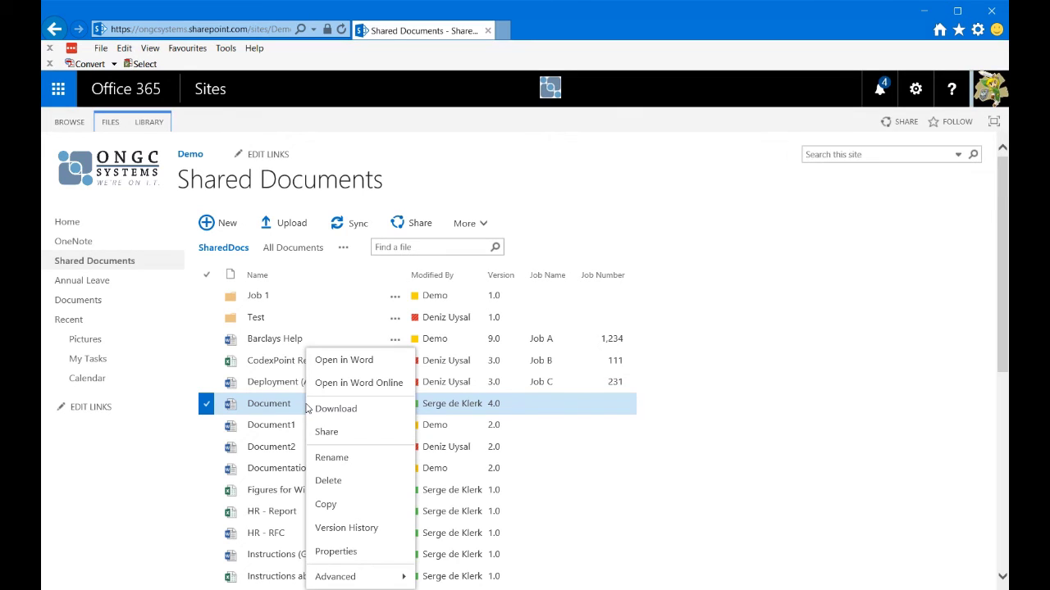
left_click(353, 438)
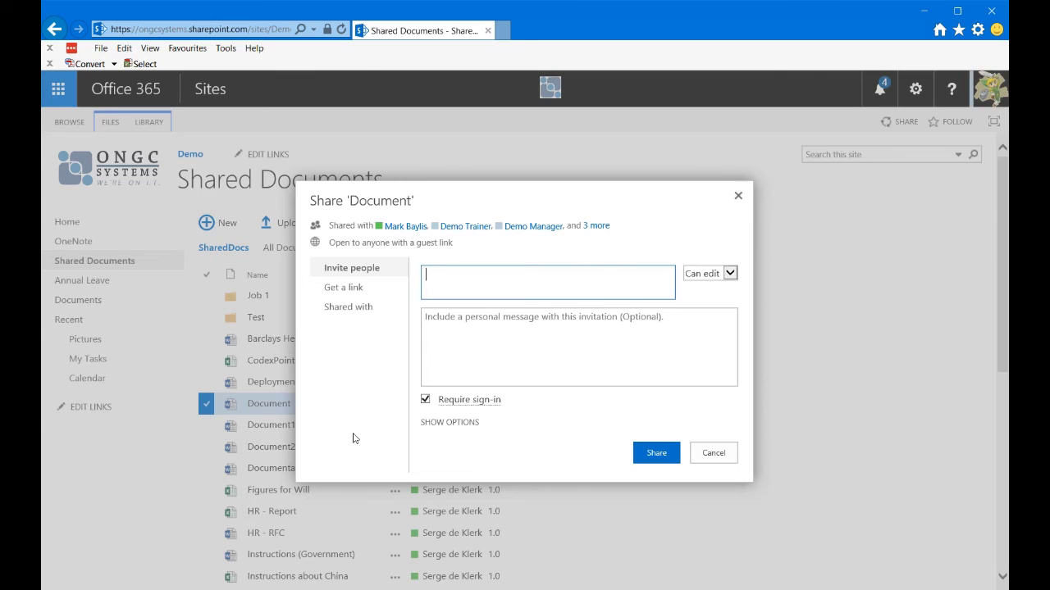
Step: Create a 'View link - no sign-in required' guest link expiring after 1 day
left_click(366, 292)
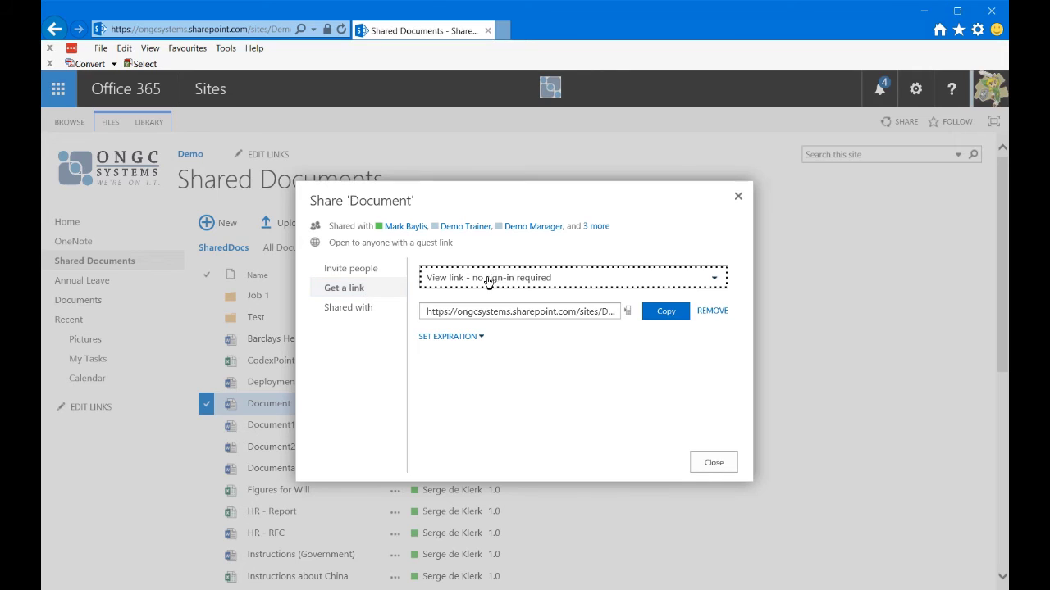
left_click(716, 281)
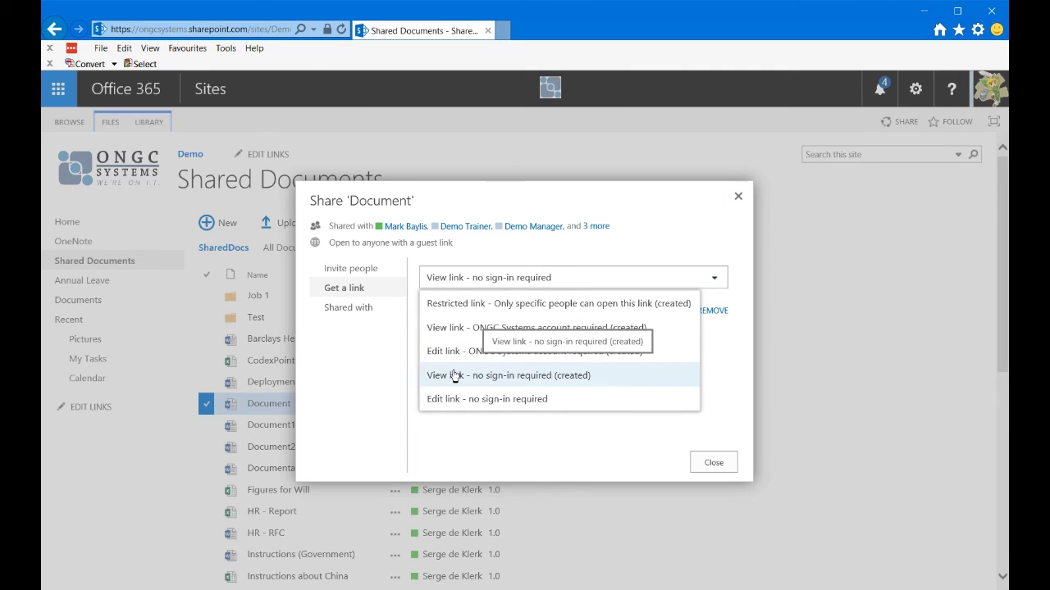
left_click(533, 375)
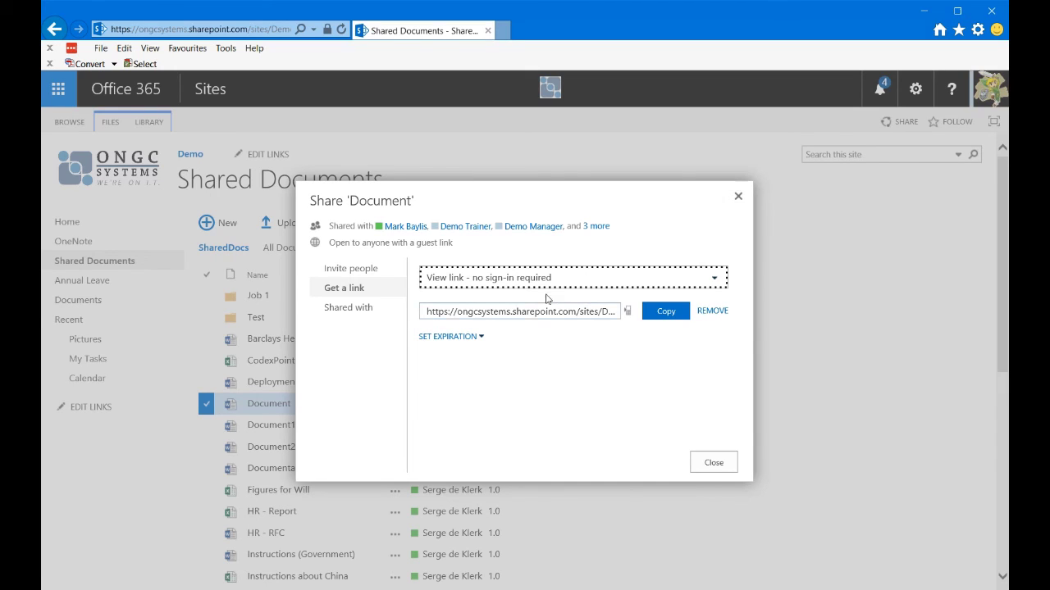
left_click(475, 338)
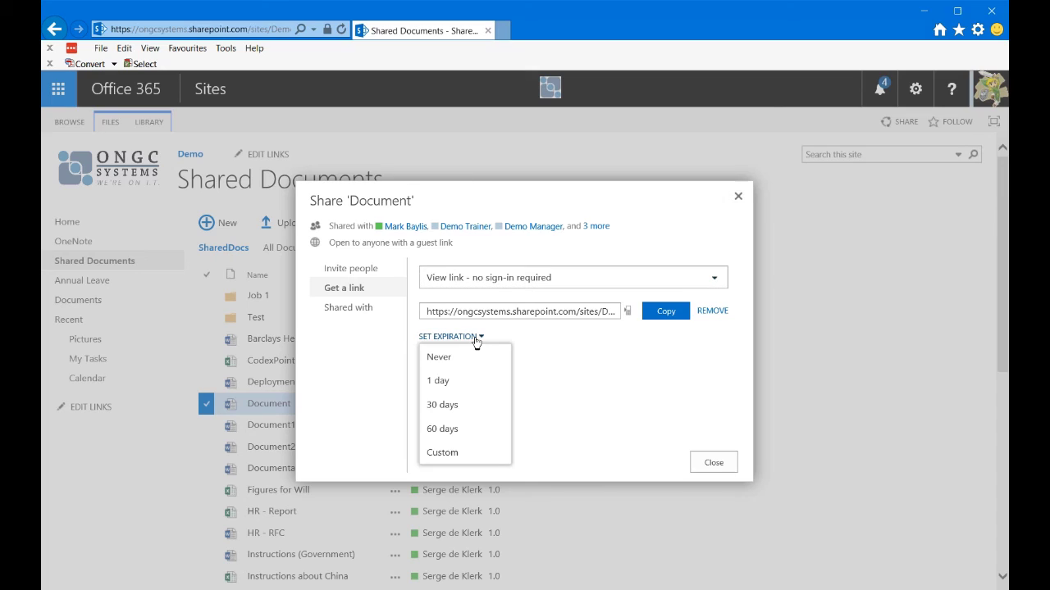
left_click(463, 383)
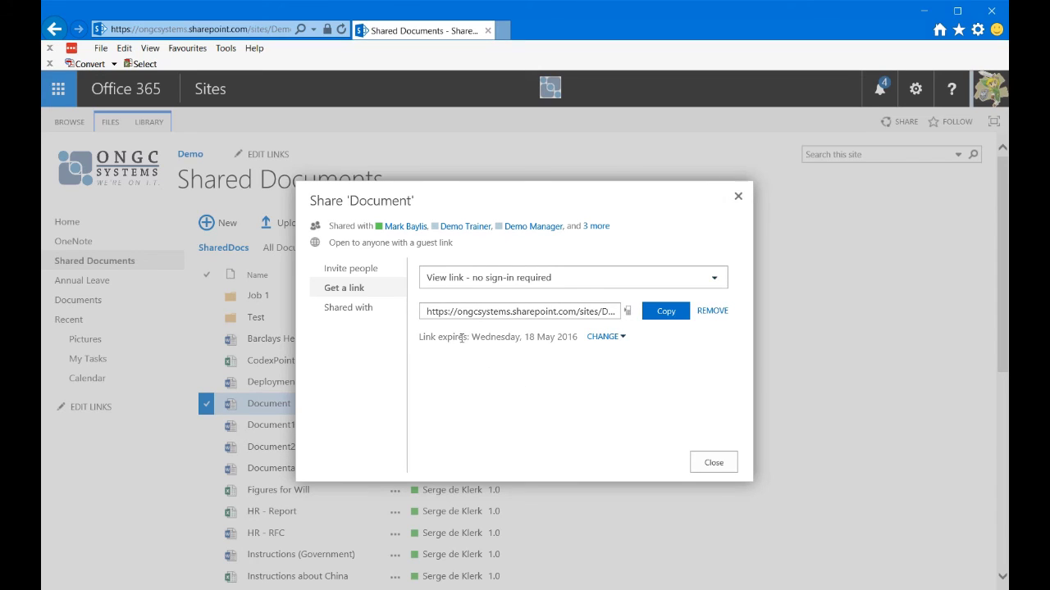
Step: Copy the guest link and select its full URL
left_click_drag(432, 334, 568, 338)
left_click(566, 361)
left_click(666, 313)
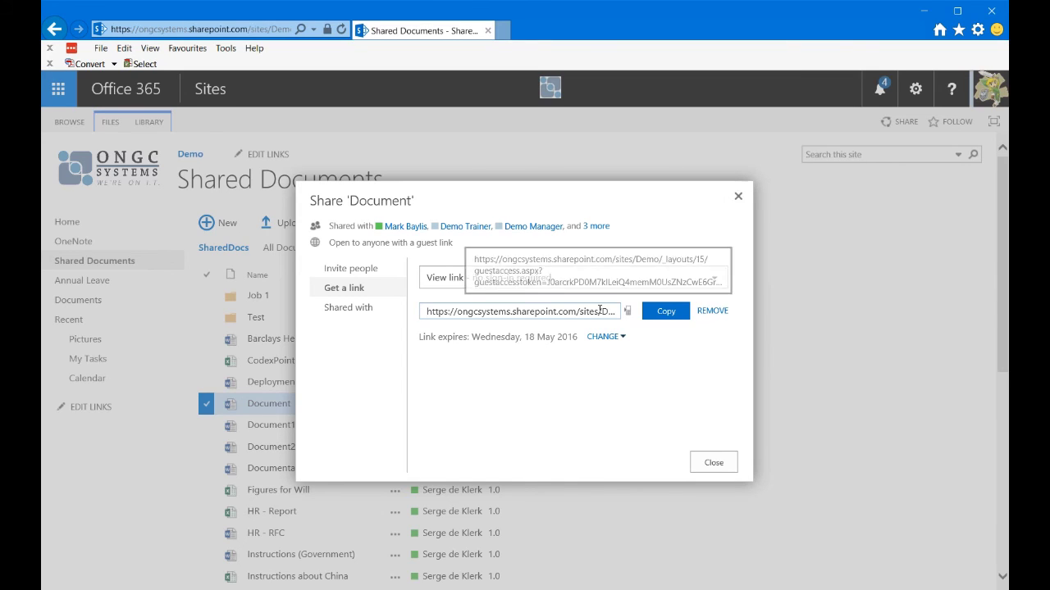
left_click(517, 310)
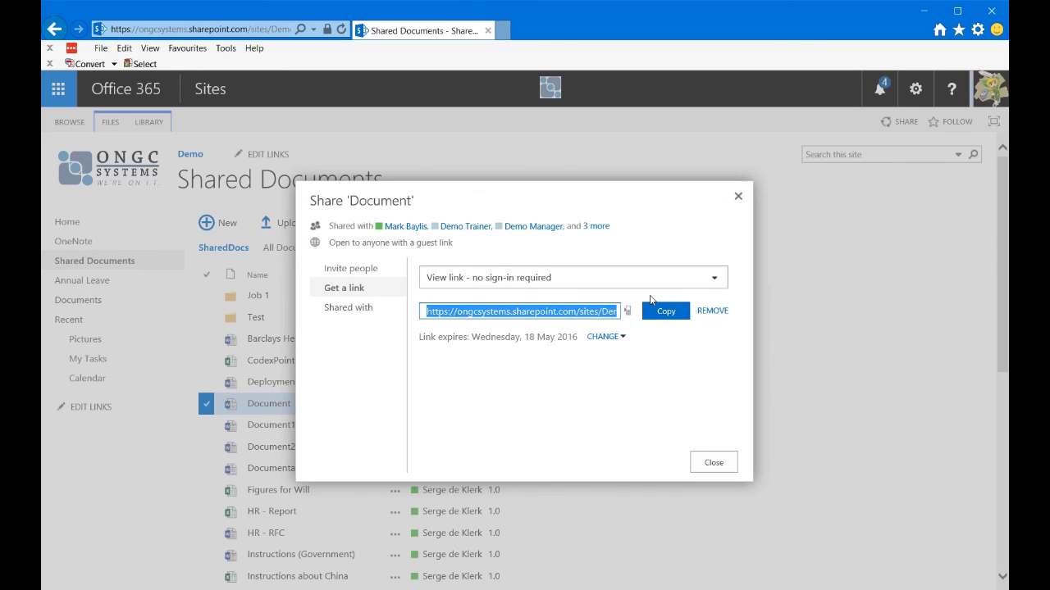
Step: Paste the guest link into a new browser tab and load Document in Word Online
left_click(502, 30)
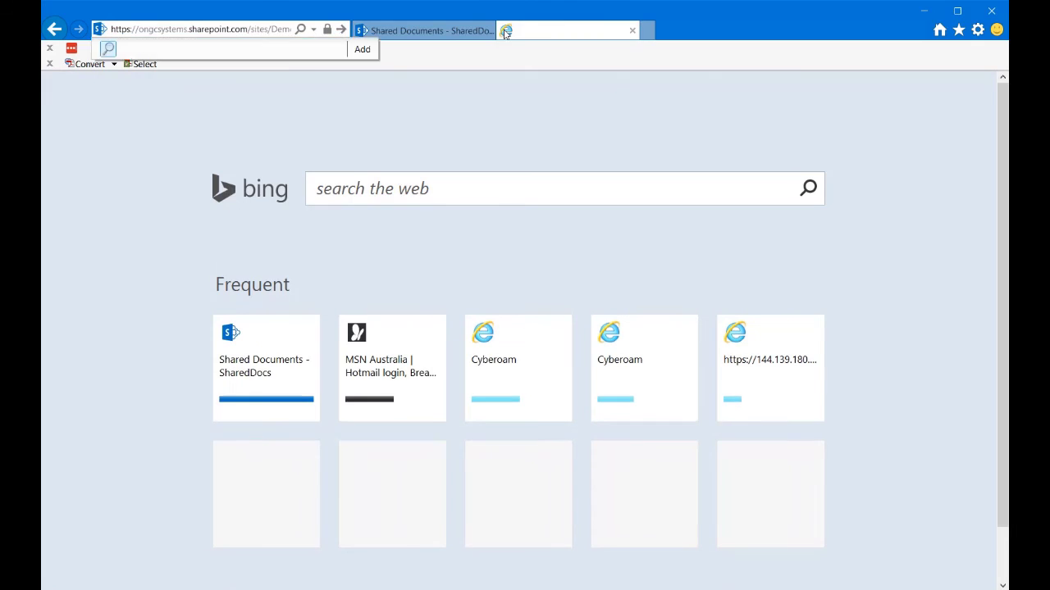
key("ctrl+v")
key("Return")
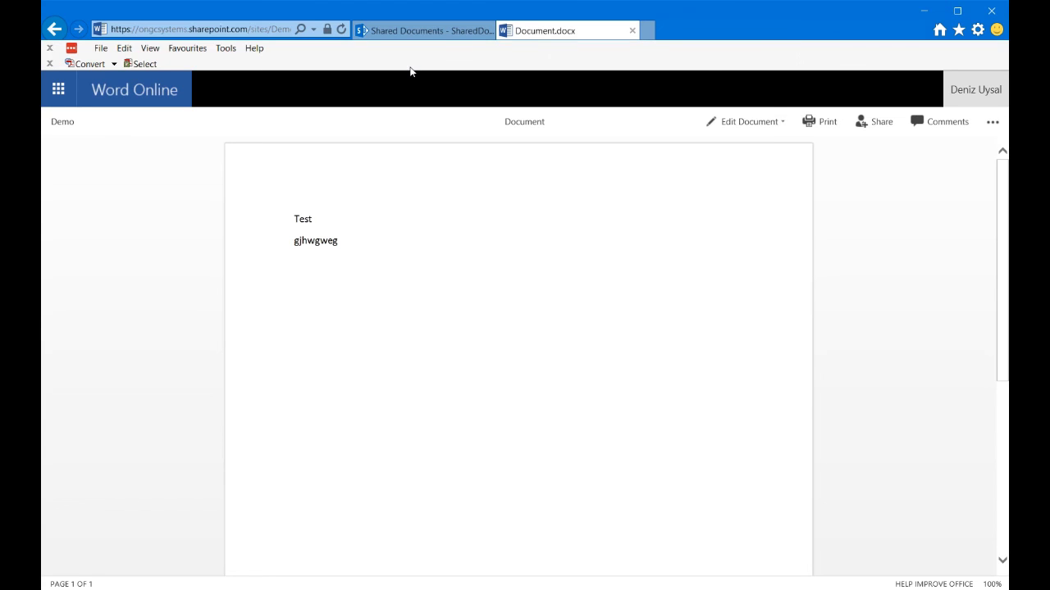
left_click(632, 33)
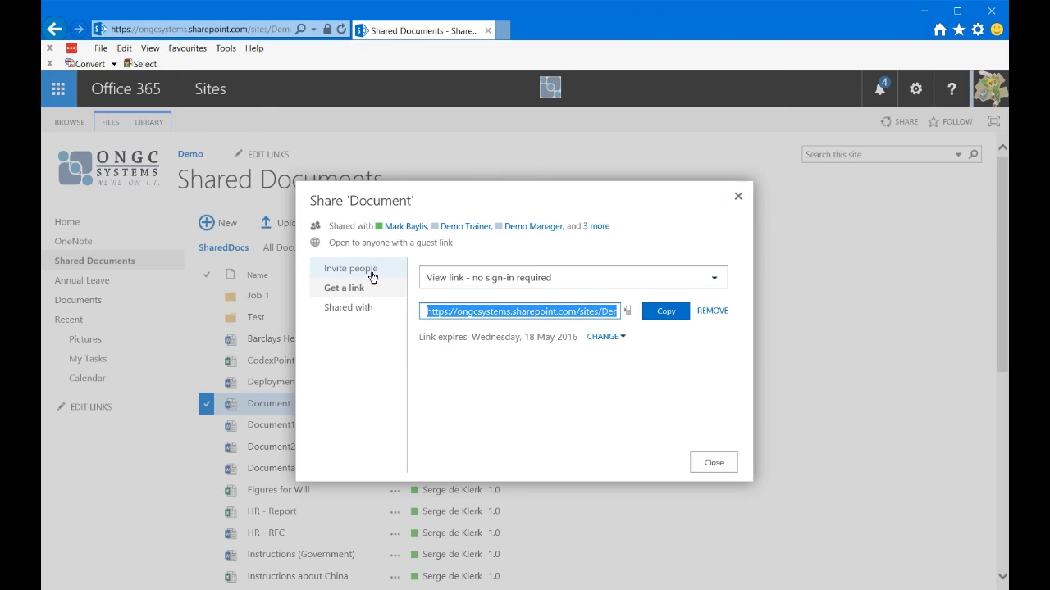
left_click(351, 315)
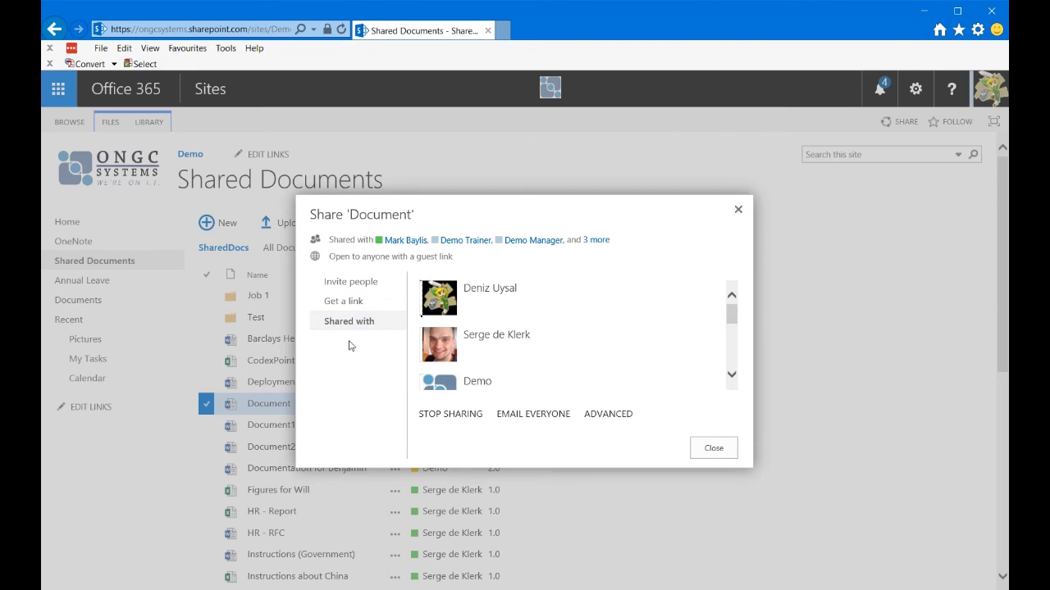
scroll(734, 312, "down", 1)
scroll(735, 311, "down", 1)
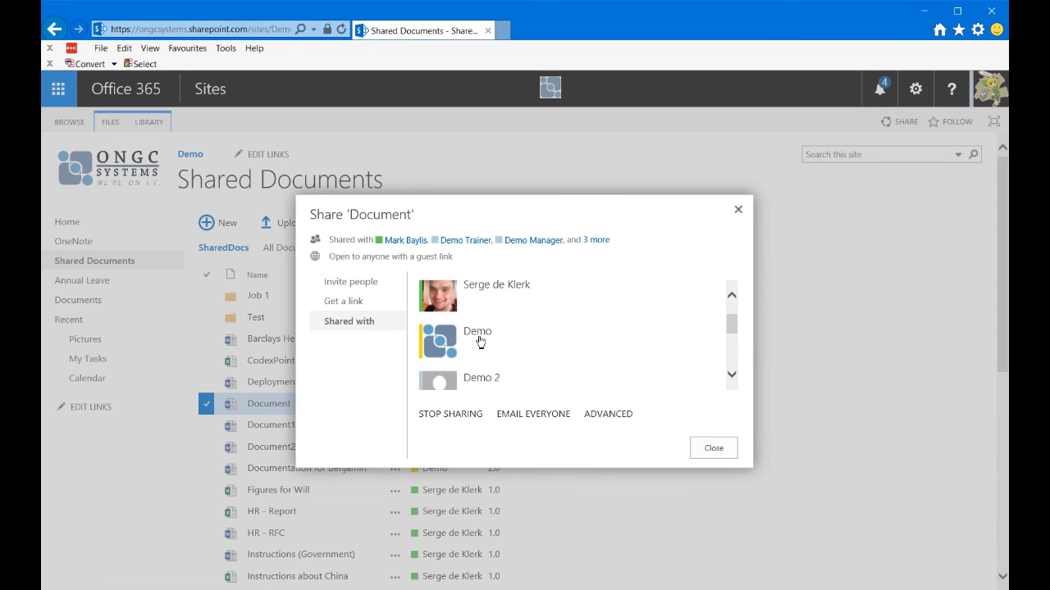
mouse_move(464, 336)
left_click(443, 362)
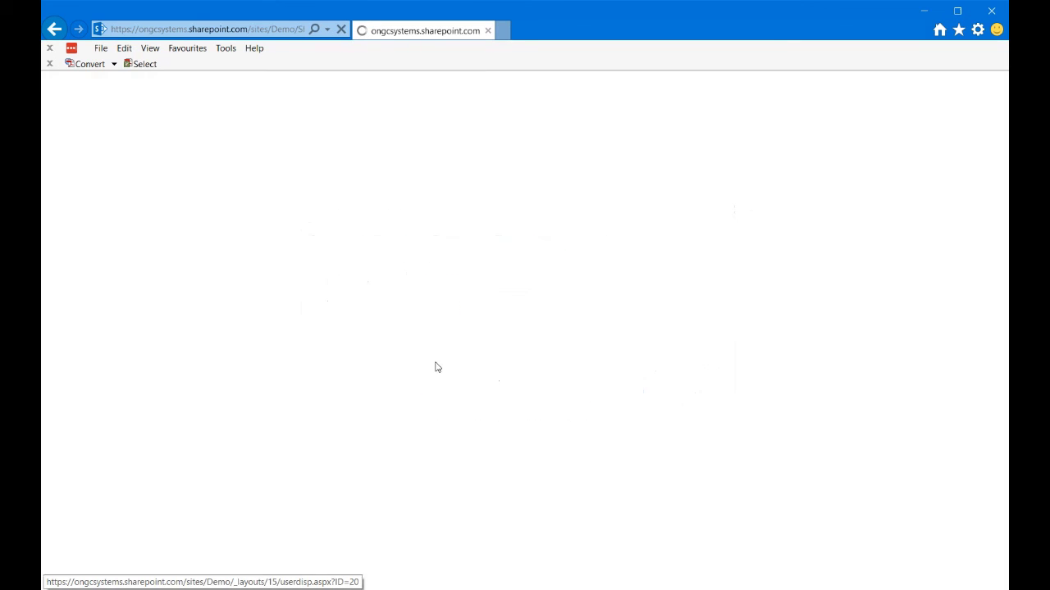